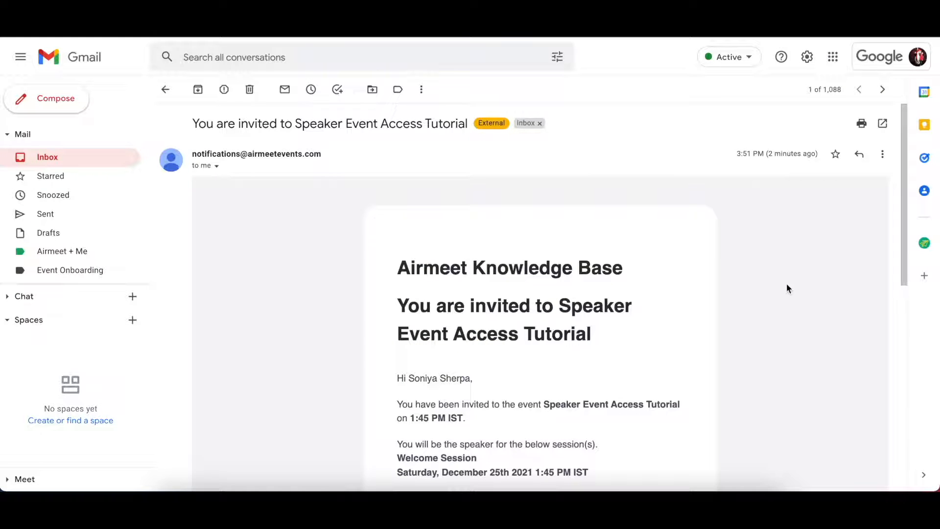
{"action": "scroll", "coordinate": [773, 290], "scroll_direction": "down", "scroll_amount": 4}
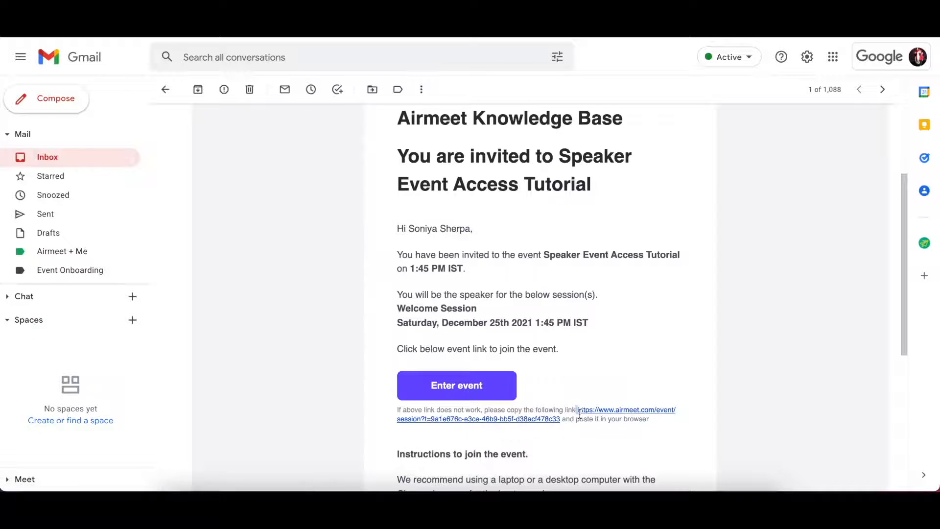
- Select the fallback event URL beneath the Enter event button in the invitation email
{"action": "left_click_drag", "start_coordinate": [577, 410], "coordinate": [560, 420]}
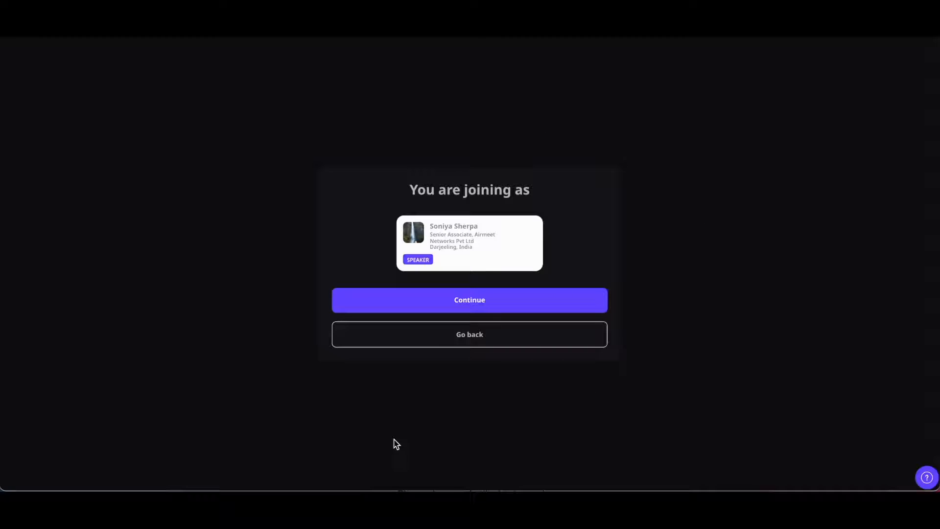
- Join as speaker with camera and mic allowed, enter the venue and go backstage for the Welcome Session
{"action": "left_click", "coordinate": [469, 301]}
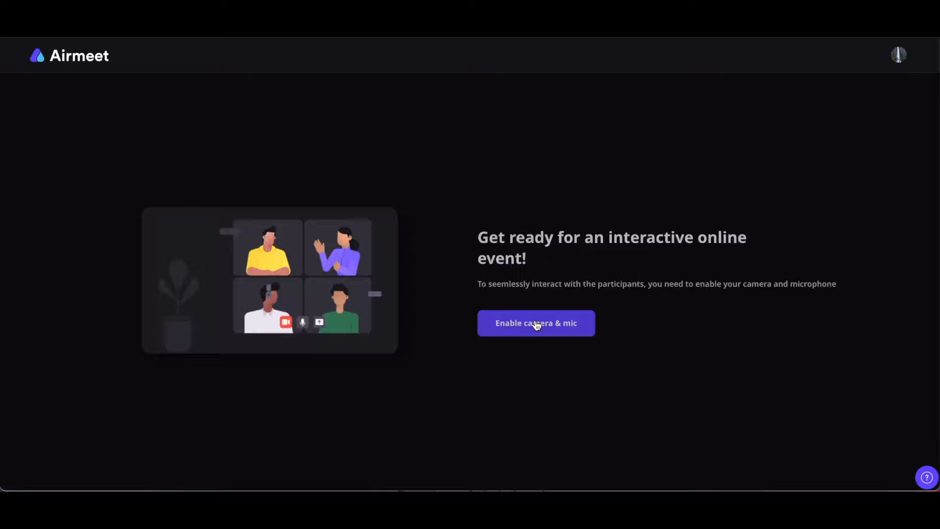
{"action": "left_click", "coordinate": [537, 324]}
{"action": "left_click", "coordinate": [249, 78]}
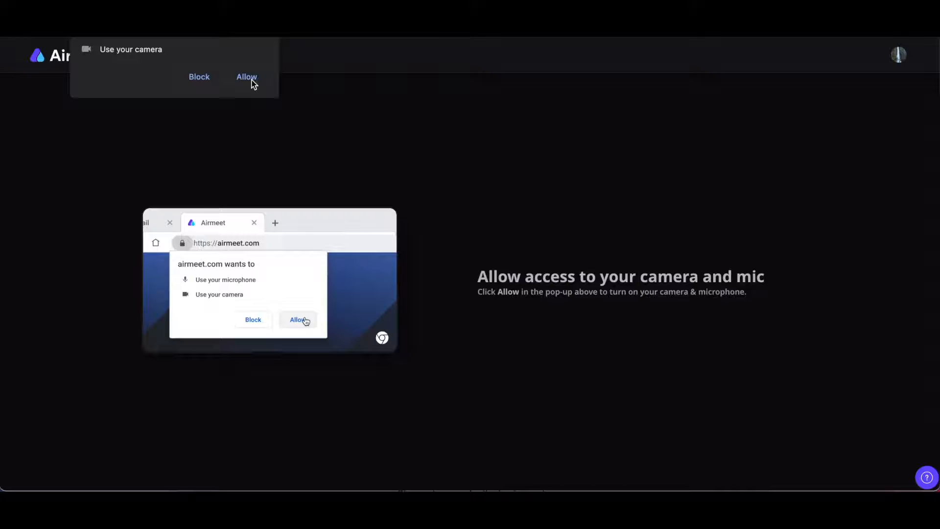
{"action": "left_click", "coordinate": [558, 303]}
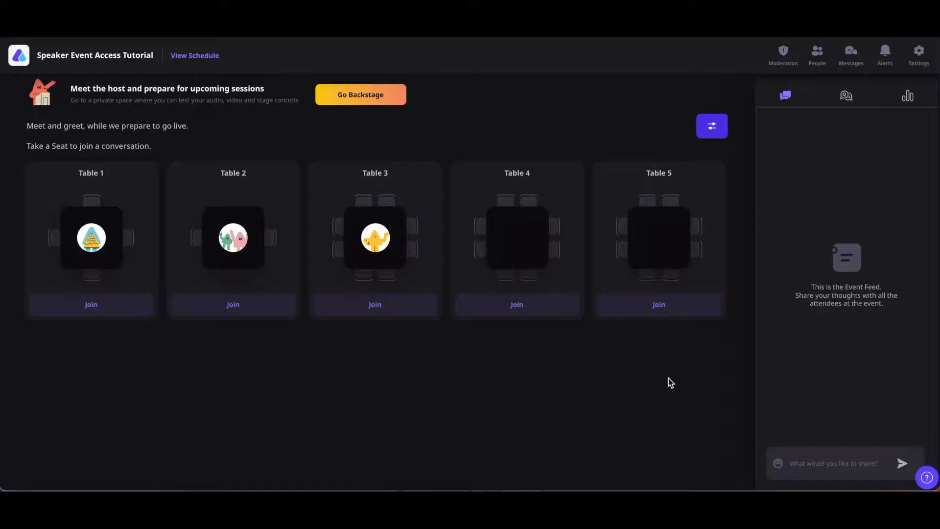
{"action": "left_click", "coordinate": [360, 95]}
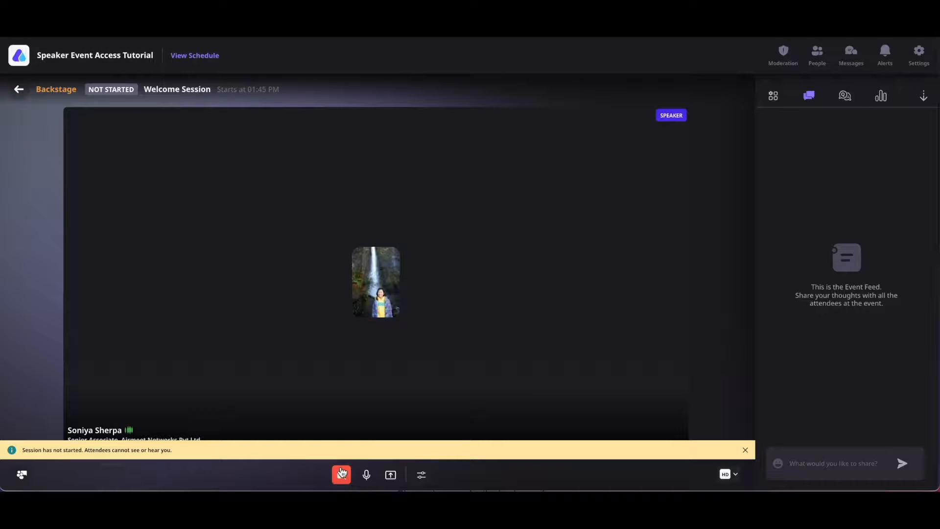
- Mute the mic, review the Present to audience options, then run and finish the camera-and-mic setup test
{"action": "left_click", "coordinate": [368, 475]}
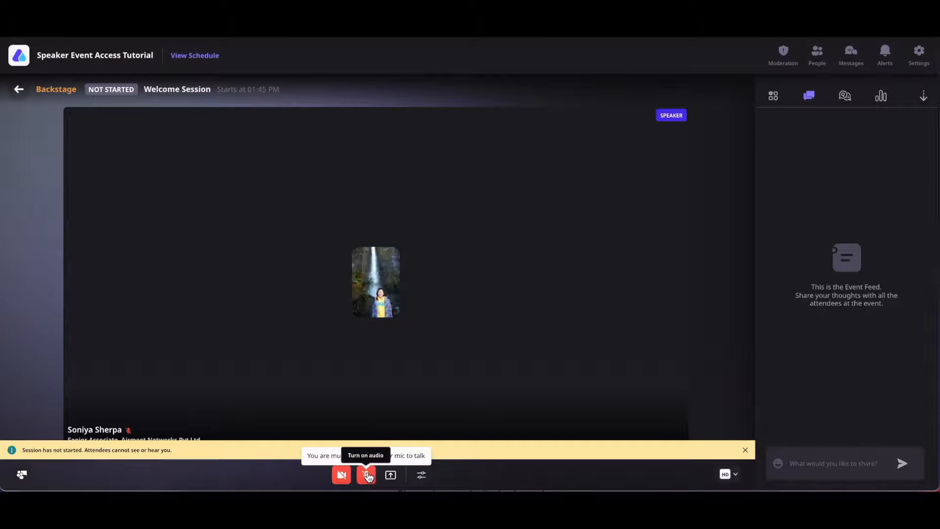
{"action": "left_click", "coordinate": [392, 475]}
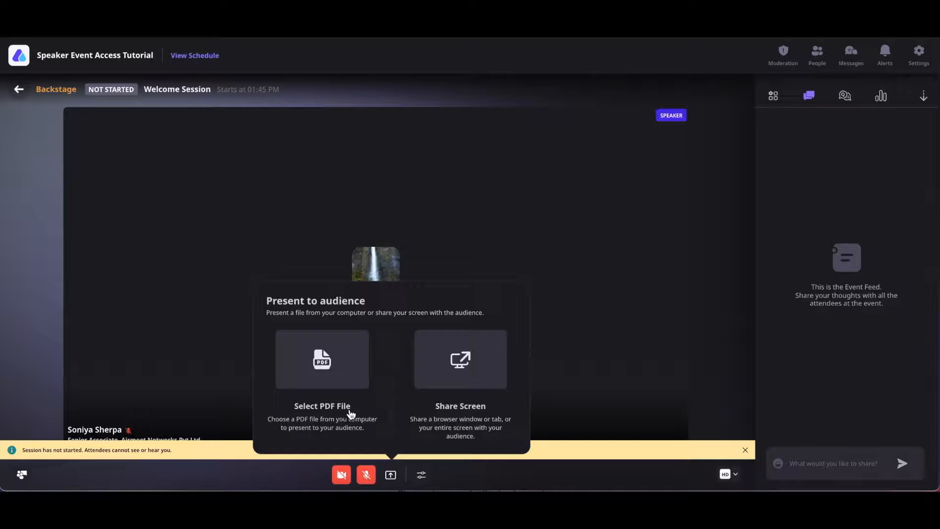
{"action": "left_click", "coordinate": [491, 474]}
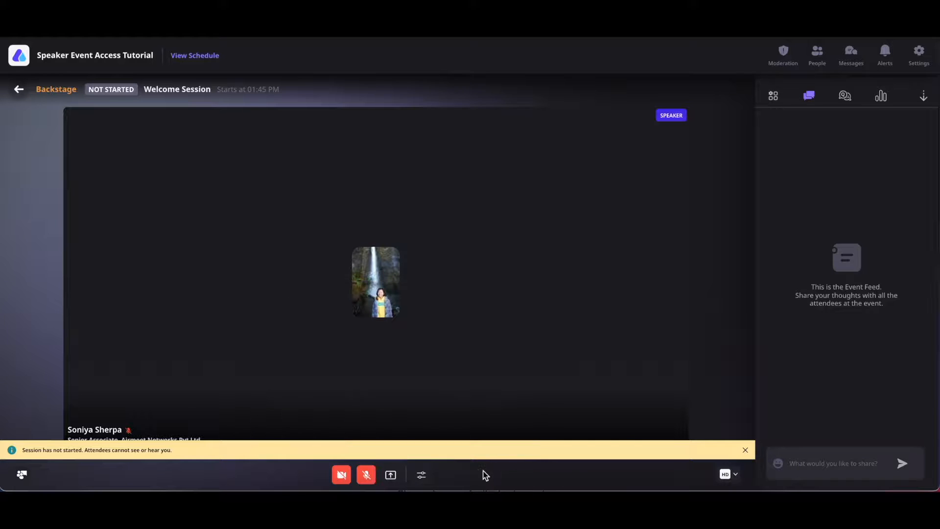
{"action": "left_click", "coordinate": [422, 475]}
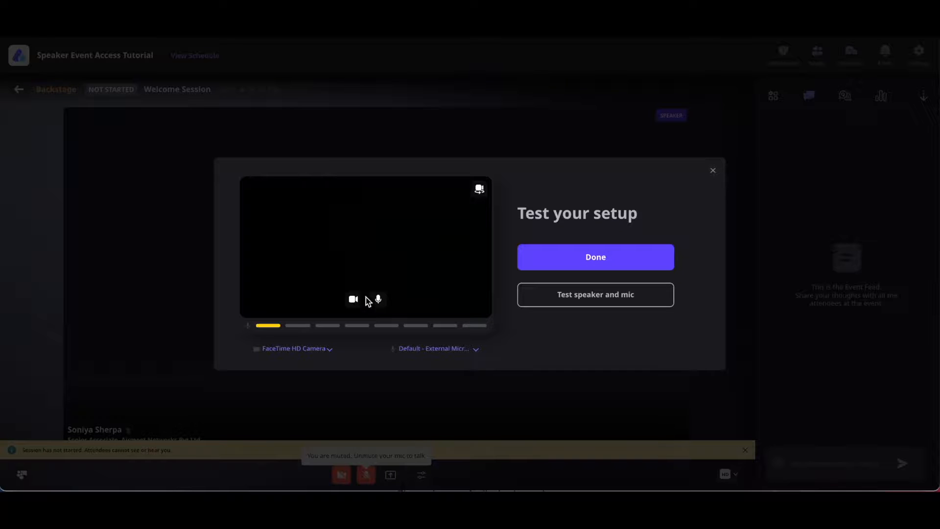
{"action": "left_click", "coordinate": [595, 257]}
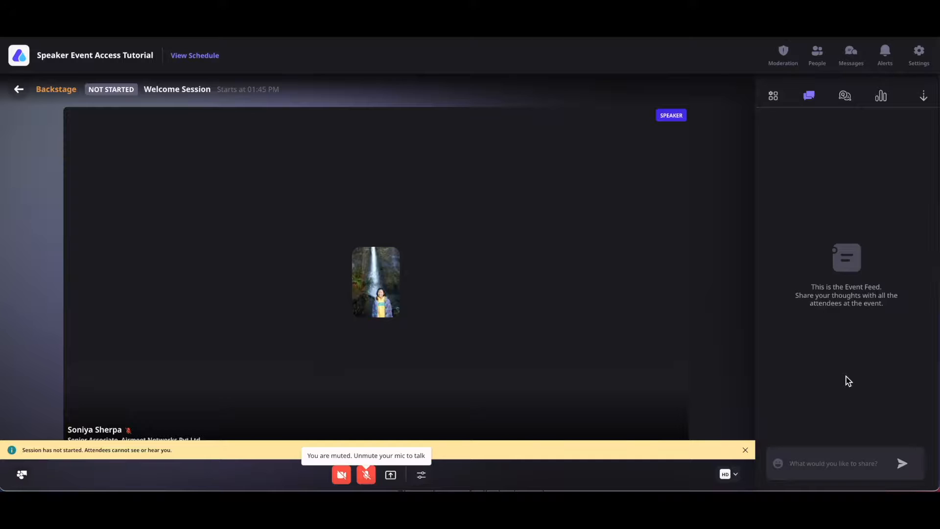
{"action": "left_click", "coordinate": [736, 477]}
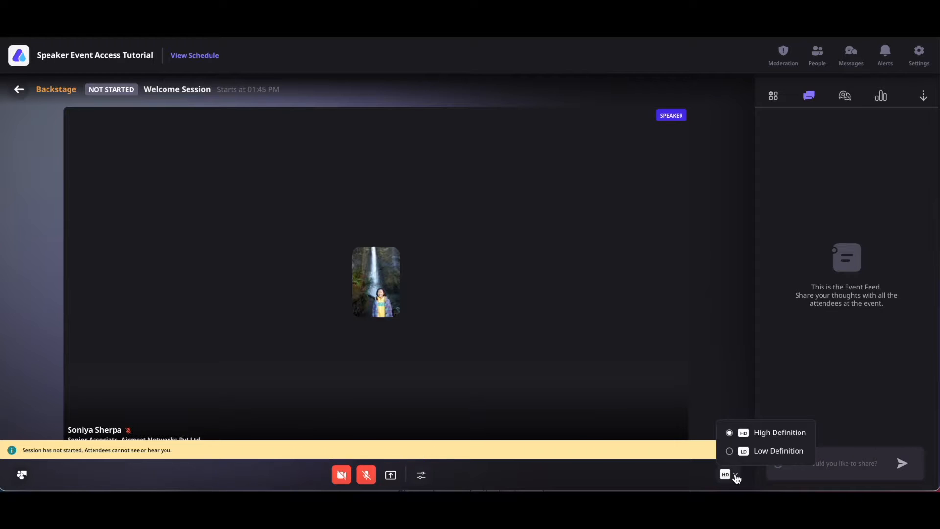
{"action": "left_click", "coordinate": [737, 477]}
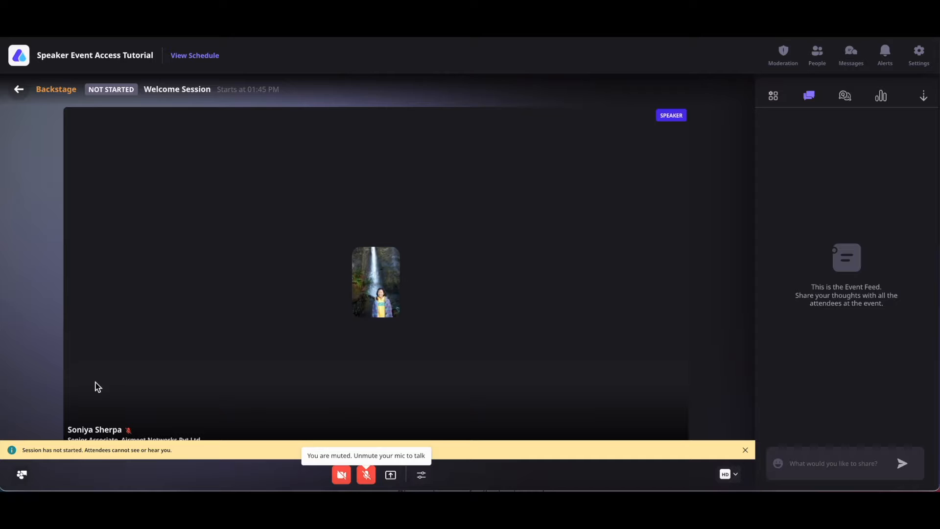
{"action": "left_click", "coordinate": [23, 471]}
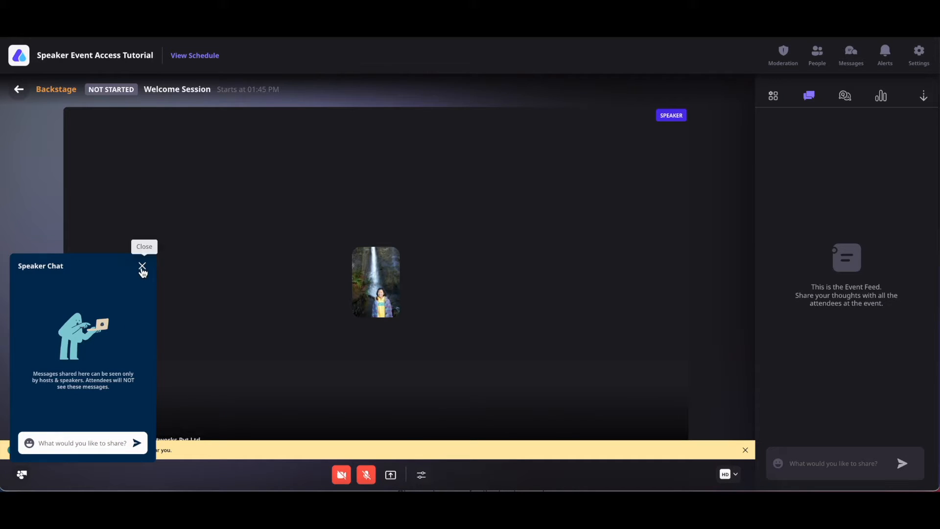
{"action": "left_click", "coordinate": [142, 265]}
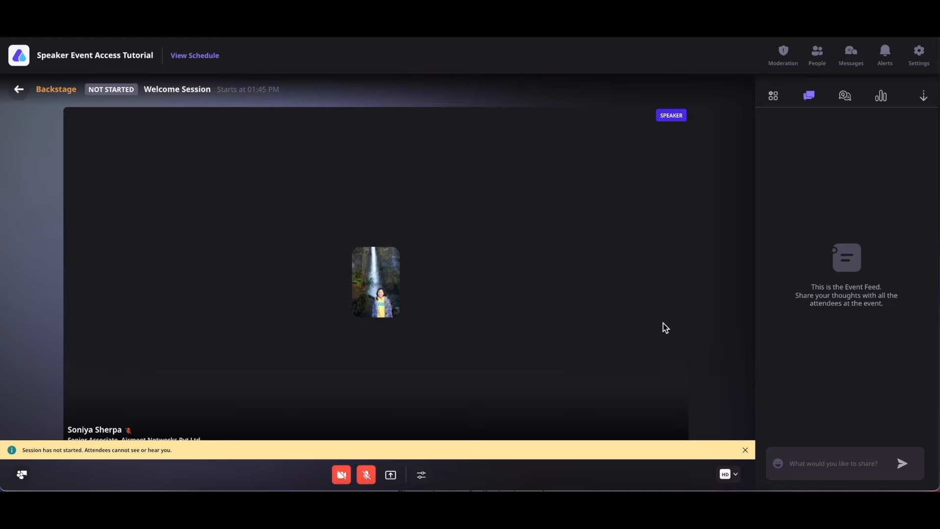